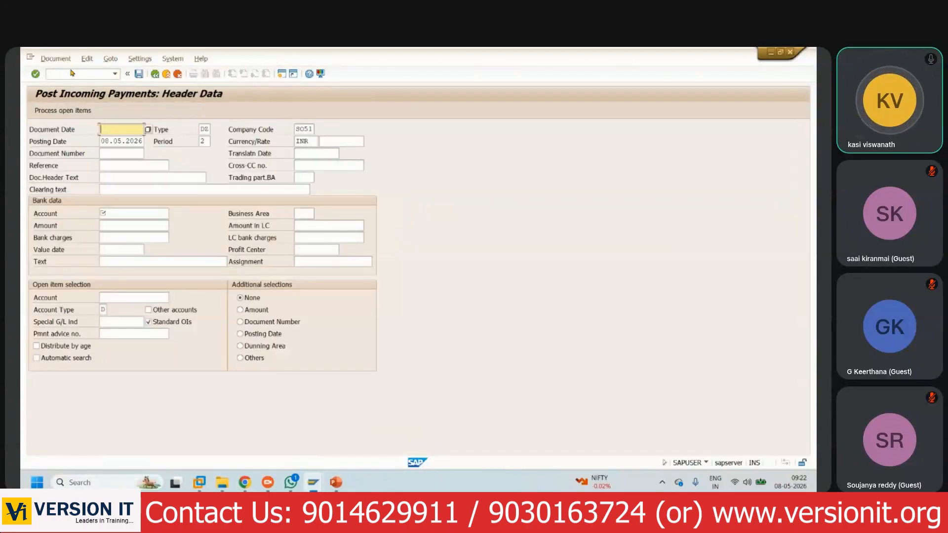
- Set the document date to 08.05.2026 and choose the CHEQUE DEPOSIT G/L account as the bank account
key(F4)
key(Return)
click(107, 211)
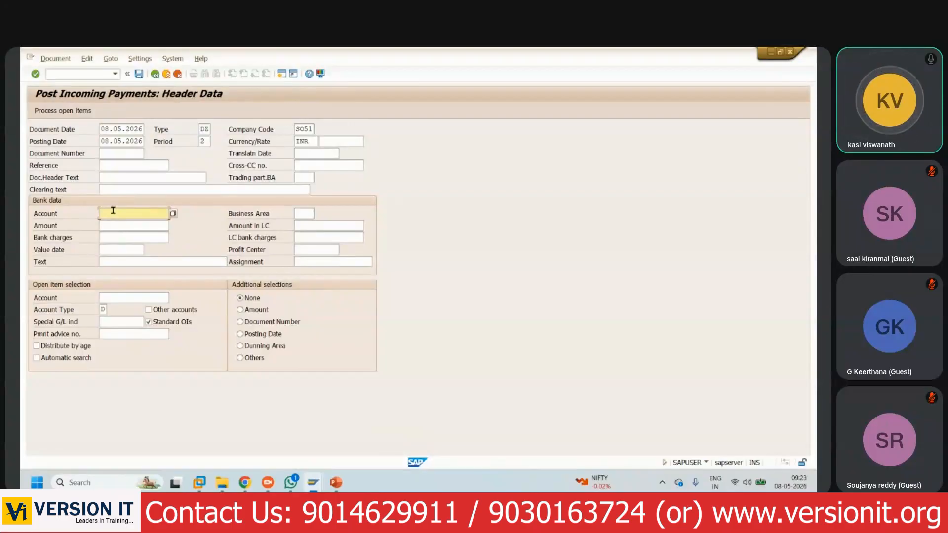
key(F4)
click(252, 237)
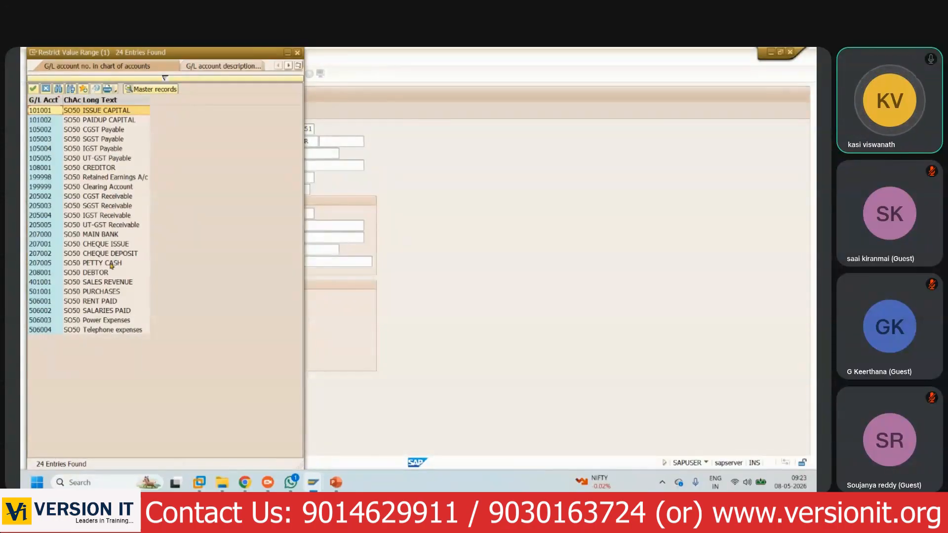
double_click(122, 255)
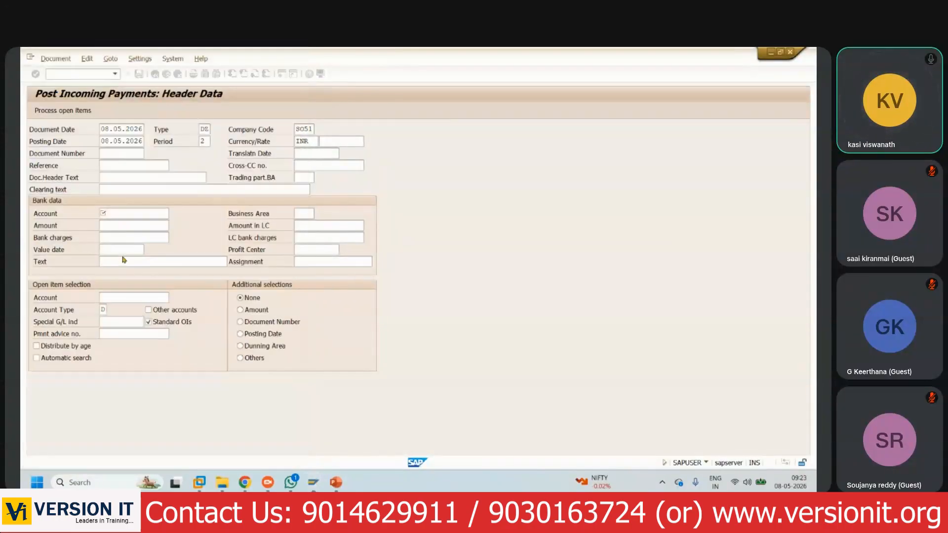
- Enter 400000 as the bank amount and set the value date to 08.05.2026
click(121, 225)
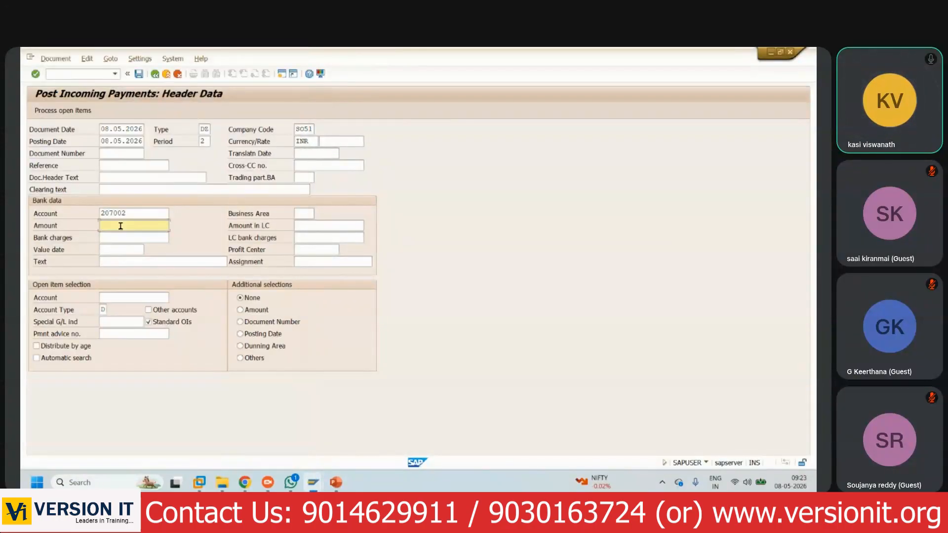
click(336, 483)
key(alt+Tab)
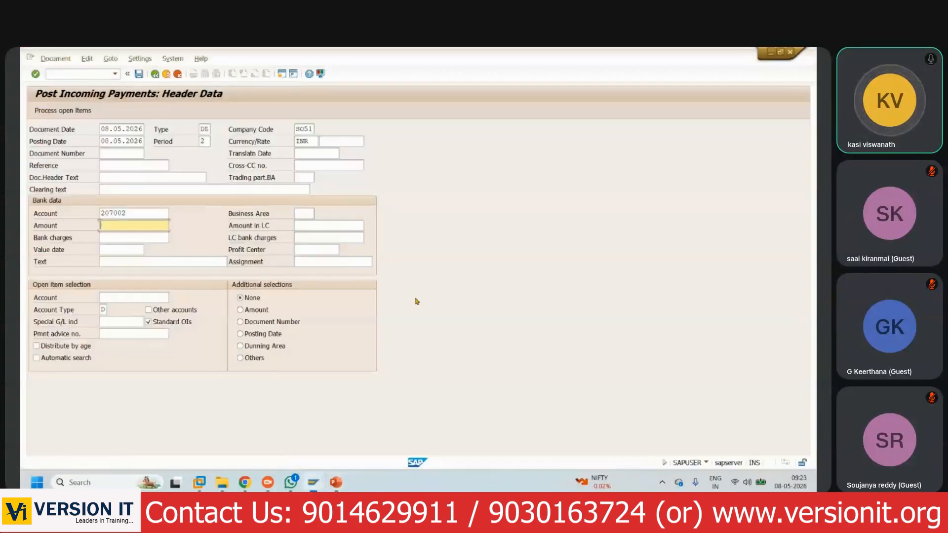
text(400000)
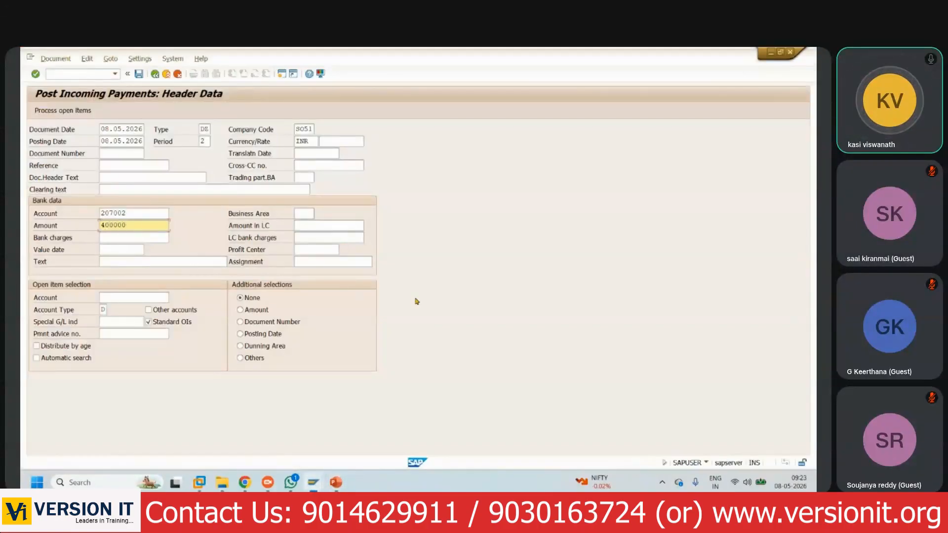
click(133, 250)
key(F4)
key(Return)
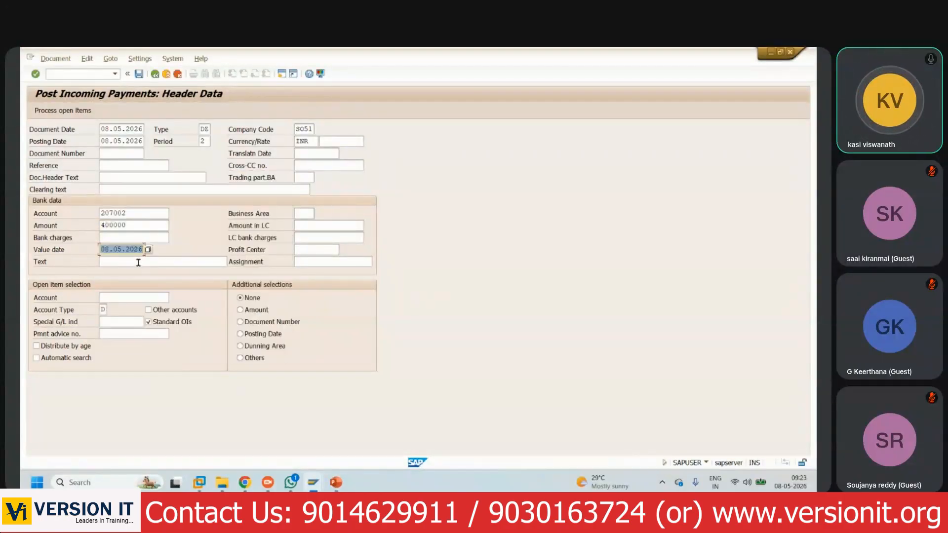
- Enter the bank item text "Customer Receipts_400000" and continue to the open item selection
click(139, 262)
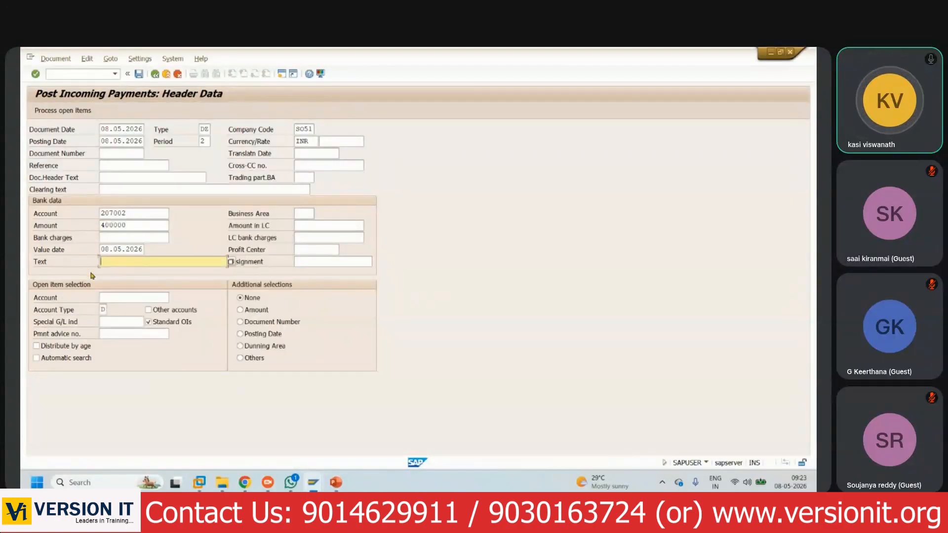
text(Customer Rece)
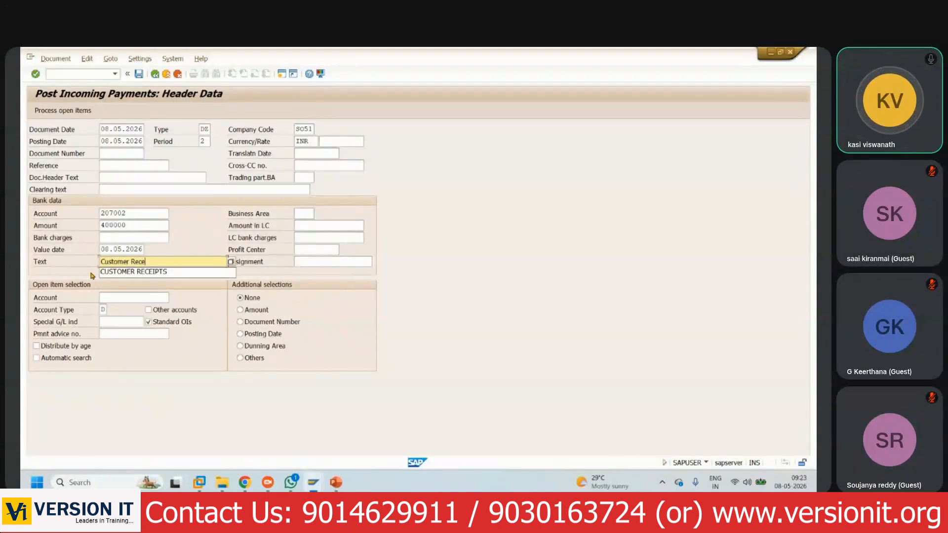
text(ipts_)
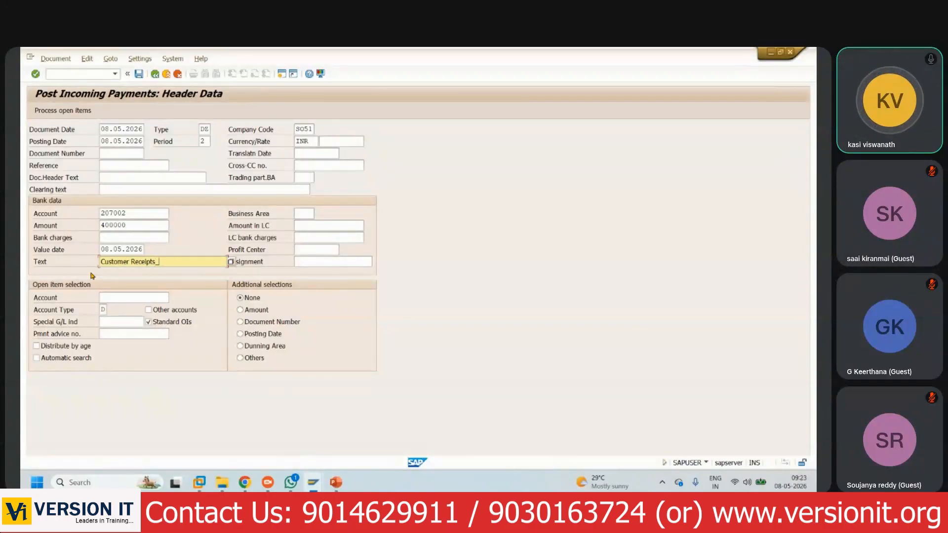
text( 400000)
key(Return)
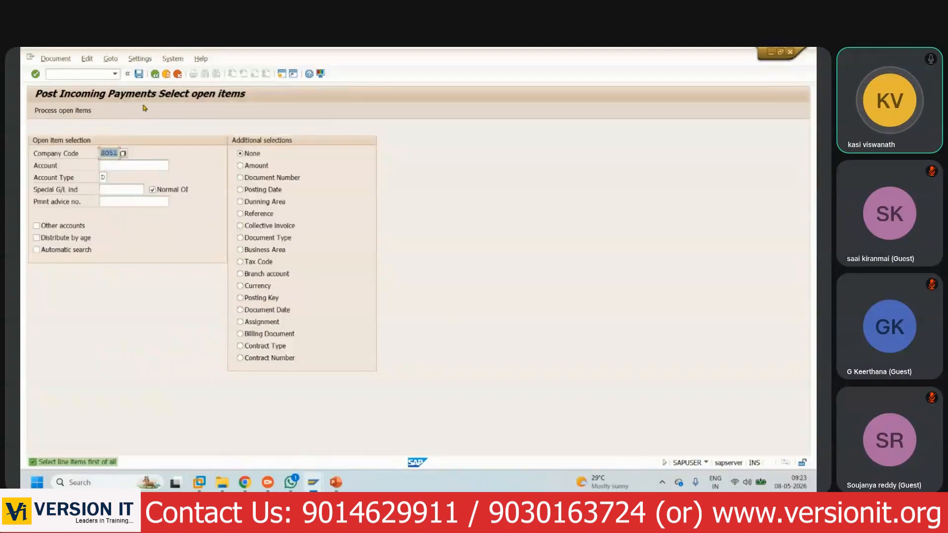
- Inspect line item 1 from the document overview and exit the payment entry, discarding its data
click(156, 75)
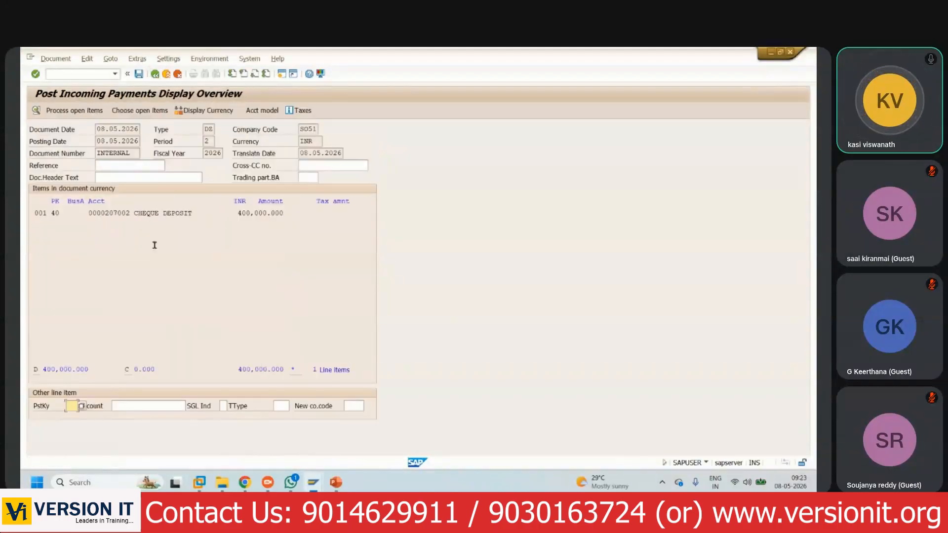
click(36, 110)
text(1)
key(Return)
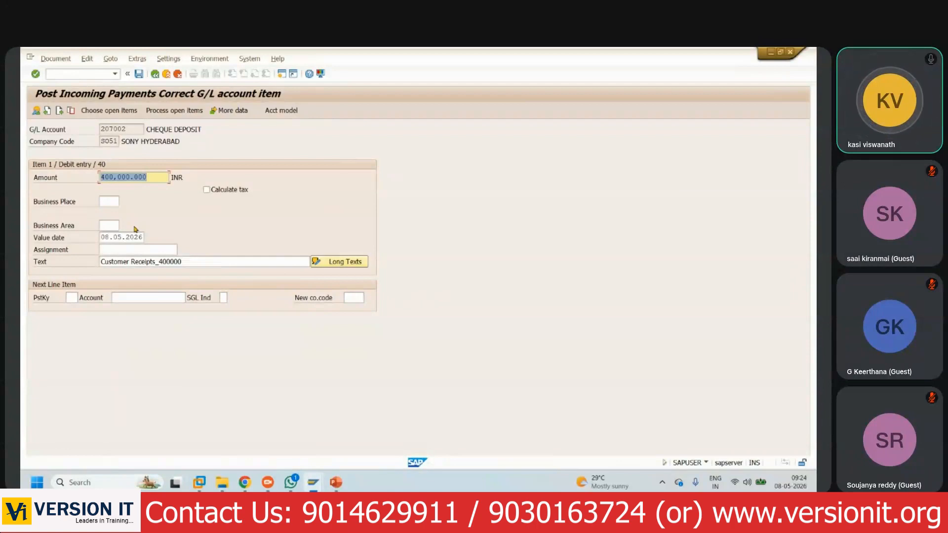
click(36, 111)
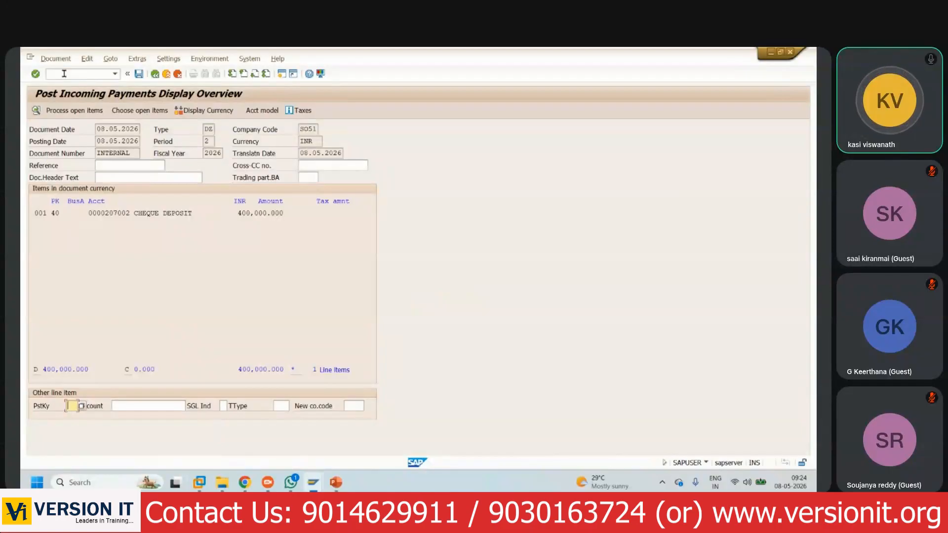
click(155, 73)
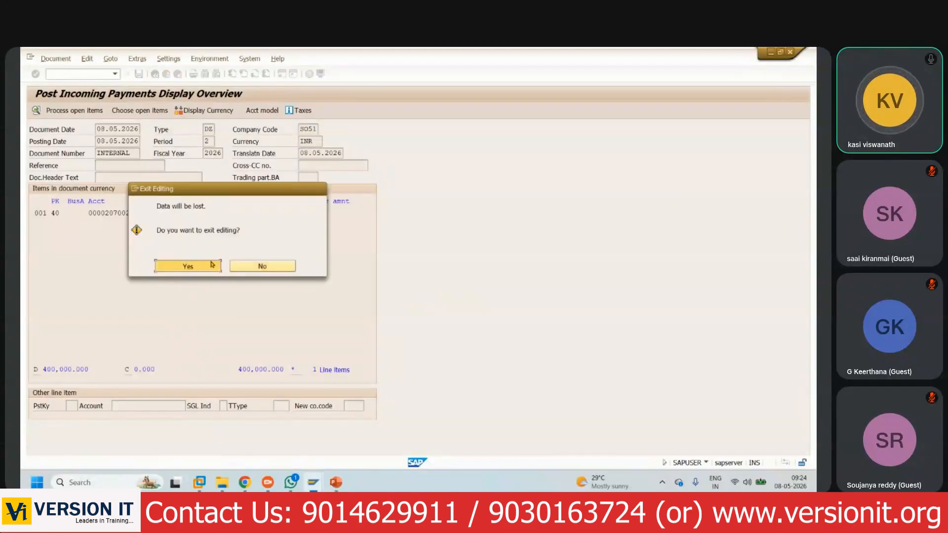
click(213, 265)
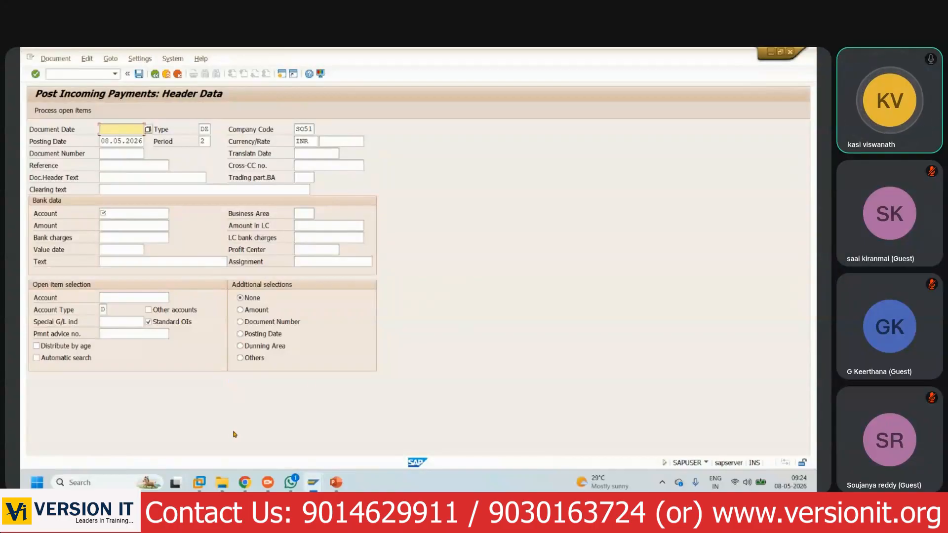
- In the empty payment header, set the document date to 08.05.2026 and the bank account to the CHEQUE DEPOSIT account
key(F4)
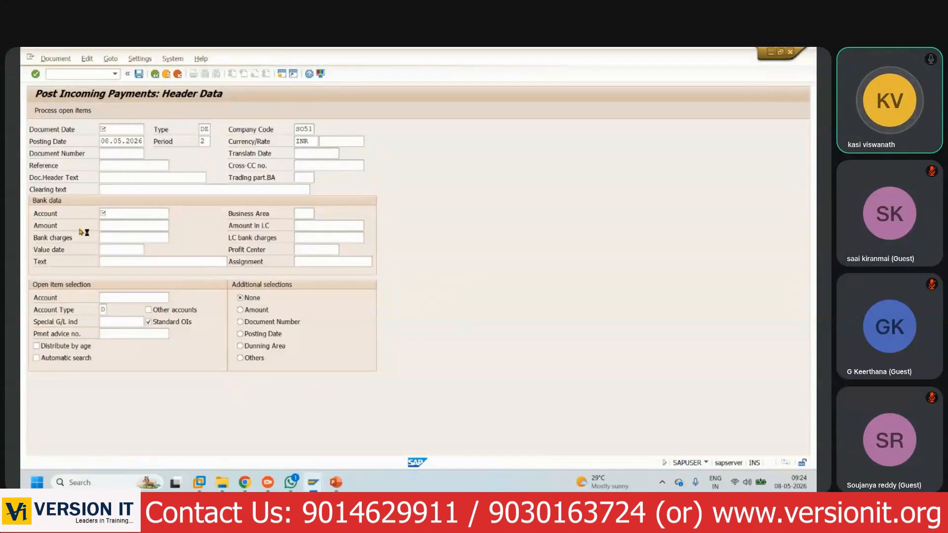
key(Return)
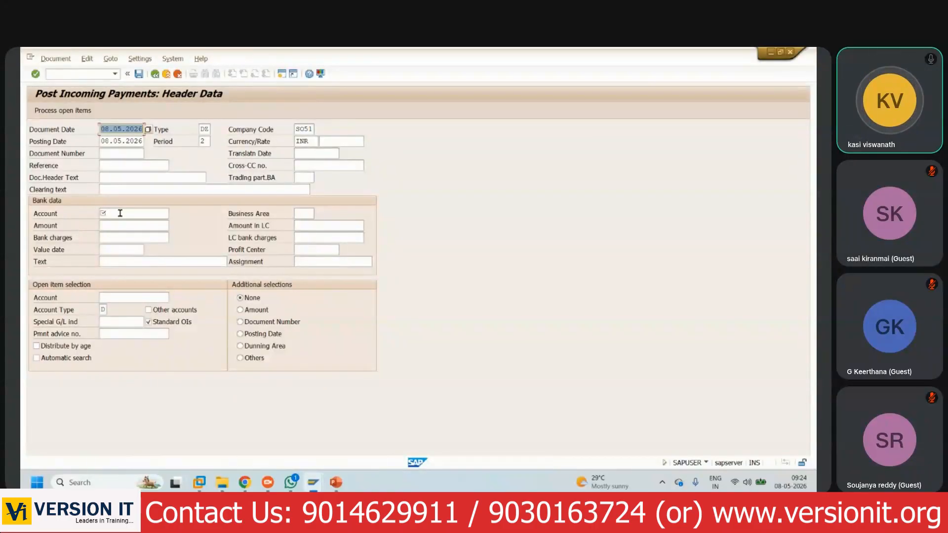
click(127, 214)
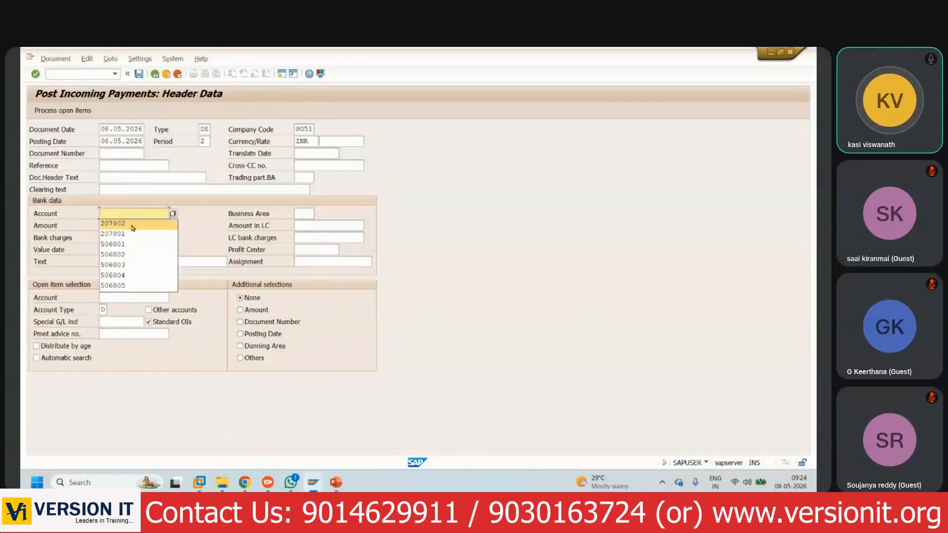
click(134, 224)
- Set the incoming payment's bank amount to 400000 and its value date to 08.05.2026
click(131, 226)
text(400000)
click(137, 251)
key(F4)
key(Return)
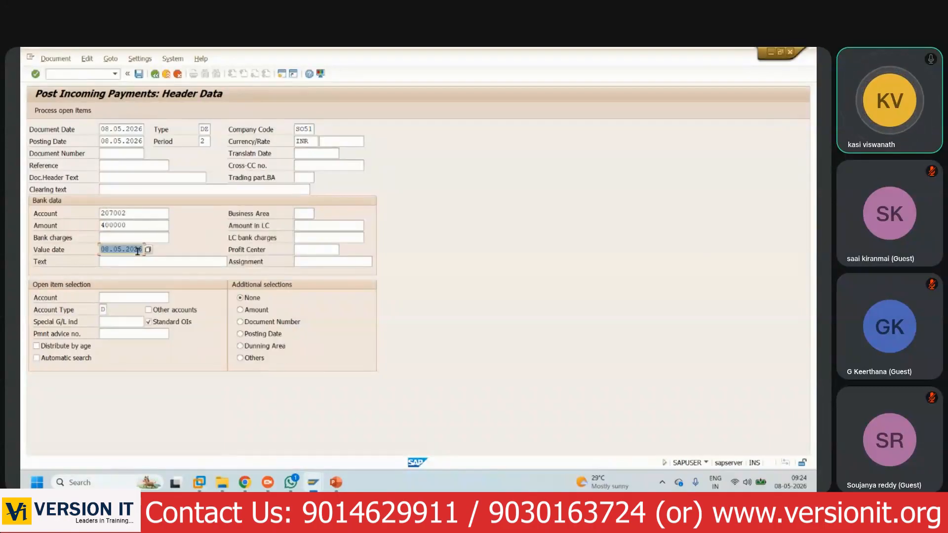
- Reuse the earlier entry "Customer Receipts_400000" as the bank item text
click(117, 262)
text(C)
key(Down)
key(Return)
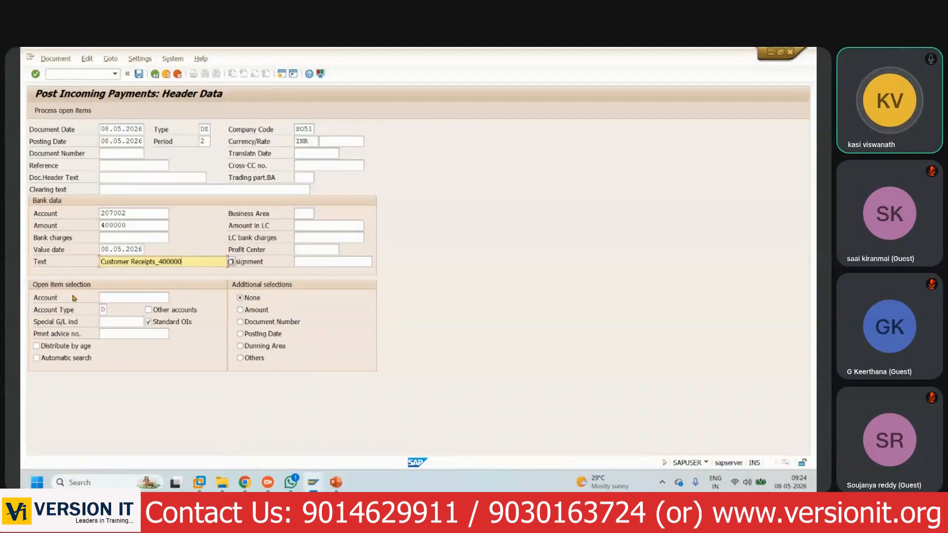
- Select the company code SO51 customer as the open item account and process the customer's open items
click(121, 298)
click(169, 298)
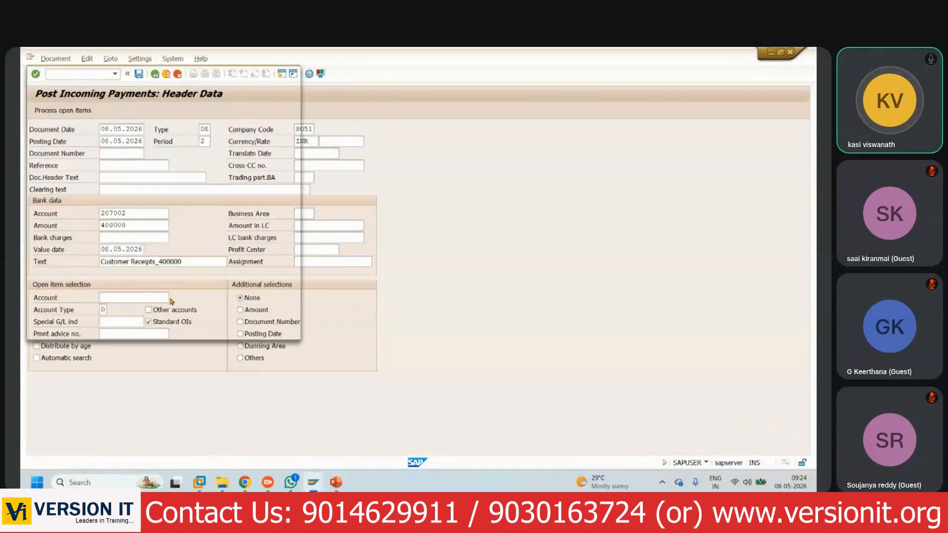
click(252, 323)
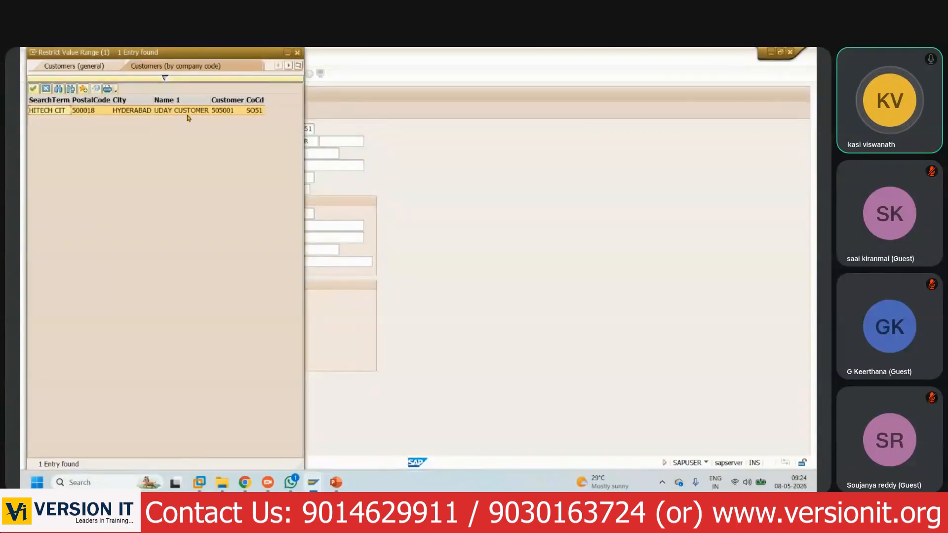
double_click(187, 111)
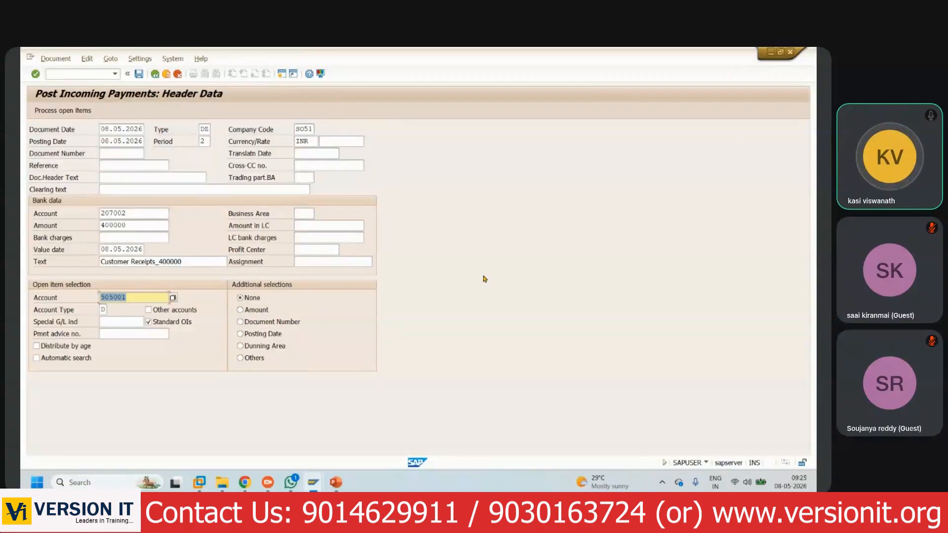
click(64, 111)
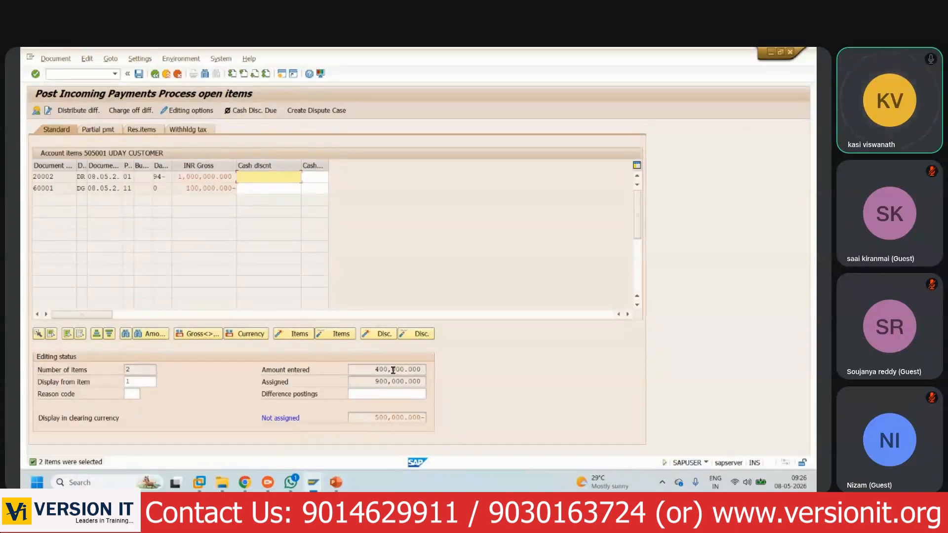
- Enter a partial payment amount of 400000 for the customer's 1,000,000 invoice item
click(100, 130)
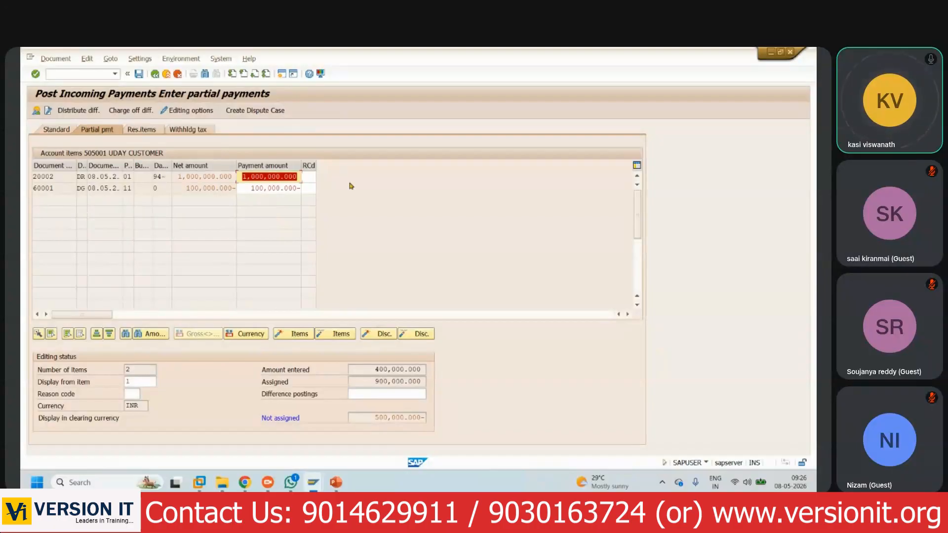
text(400000)
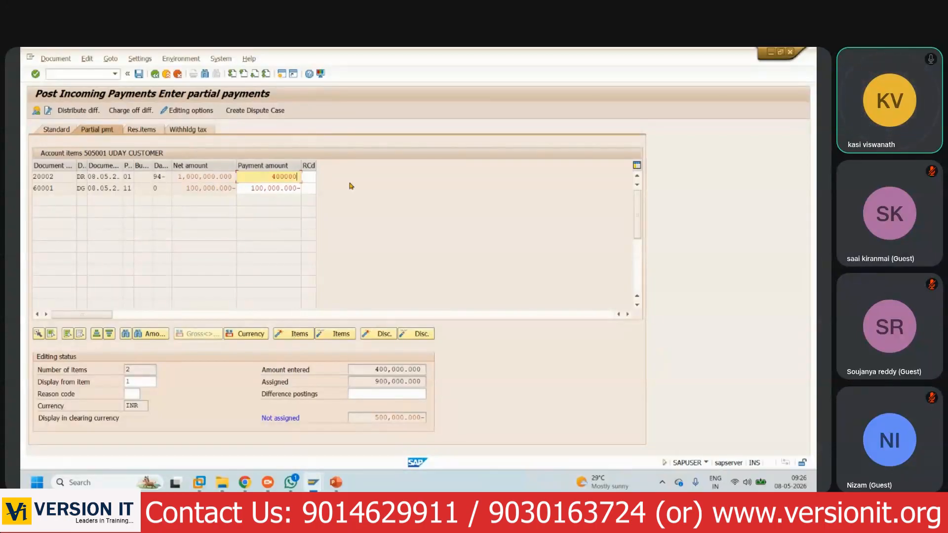
key(Return)
click(298, 177)
key(Return)
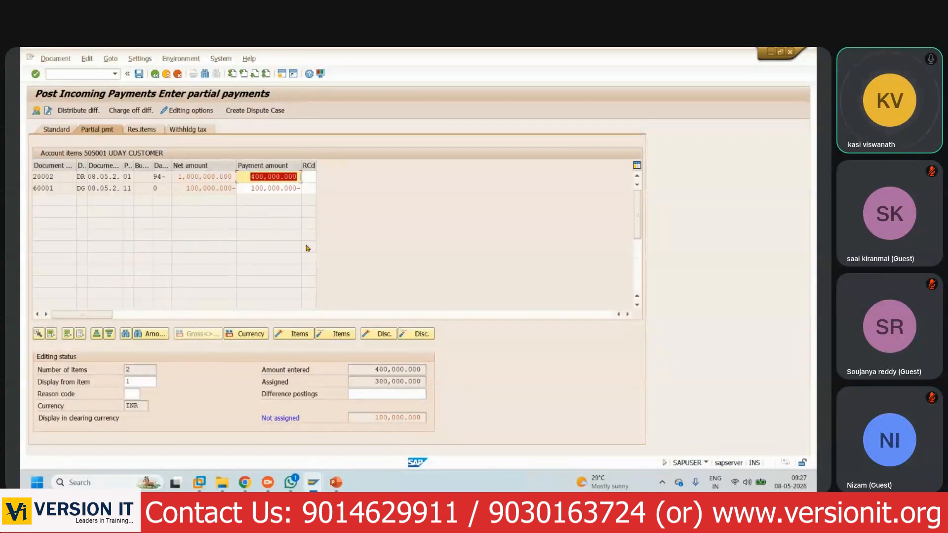
click(252, 176)
key(Return)
key(BackSpace)
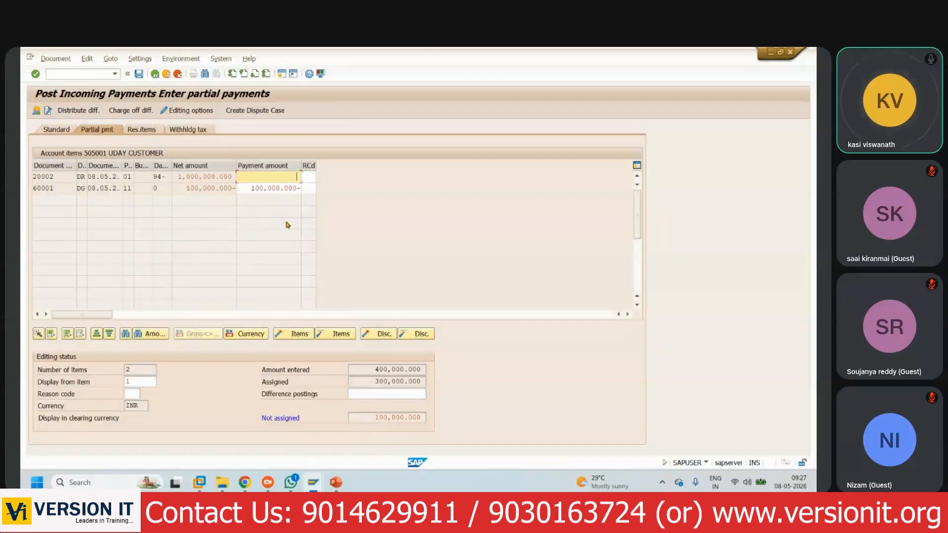
text(4)
key(BackSpace)
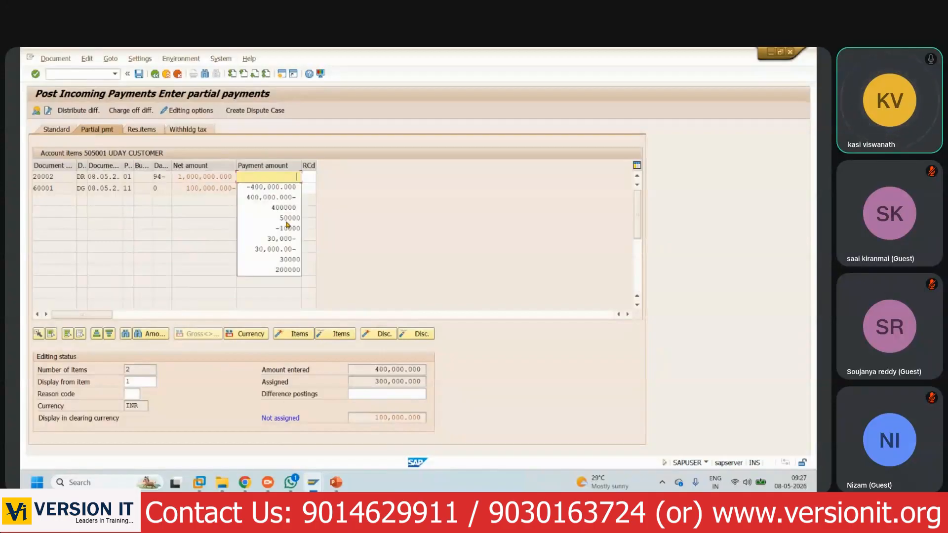
click(379, 223)
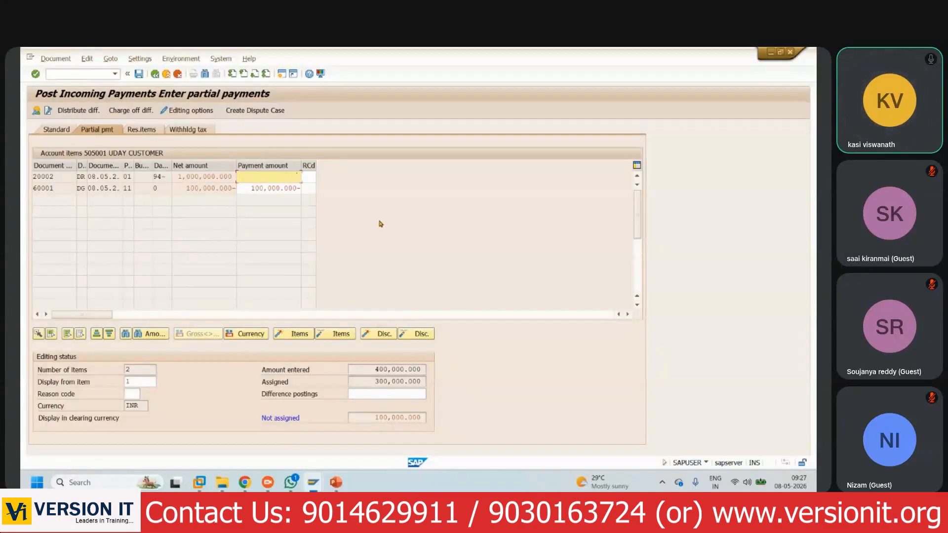
- Deactivate the 100,000 credit item in the partial payment list and display the document overview
double_click(206, 189)
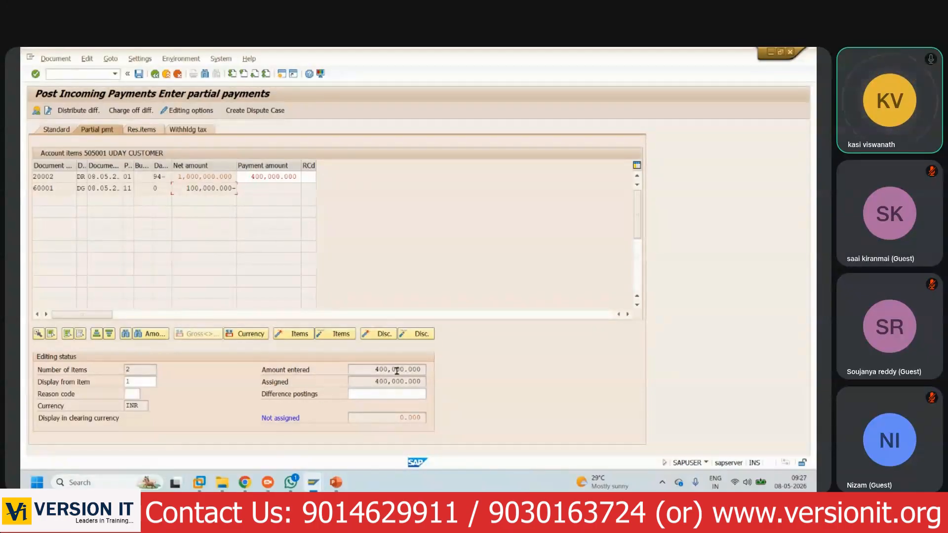
drag(371, 382, 443, 387)
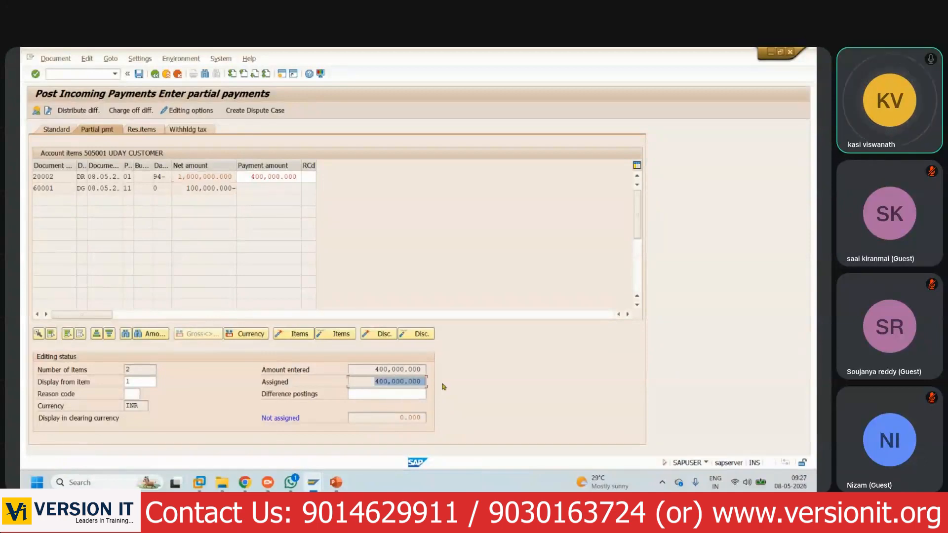
drag(389, 417, 449, 428)
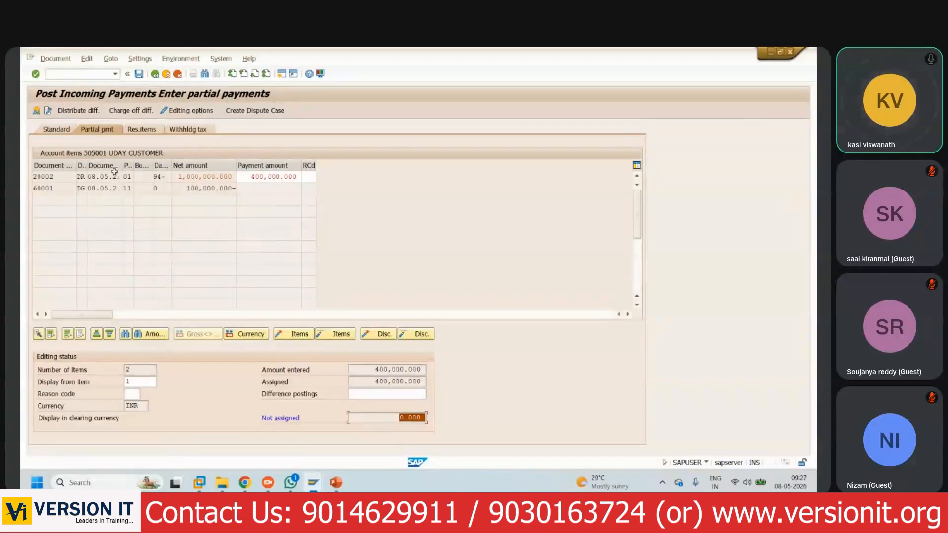
click(36, 111)
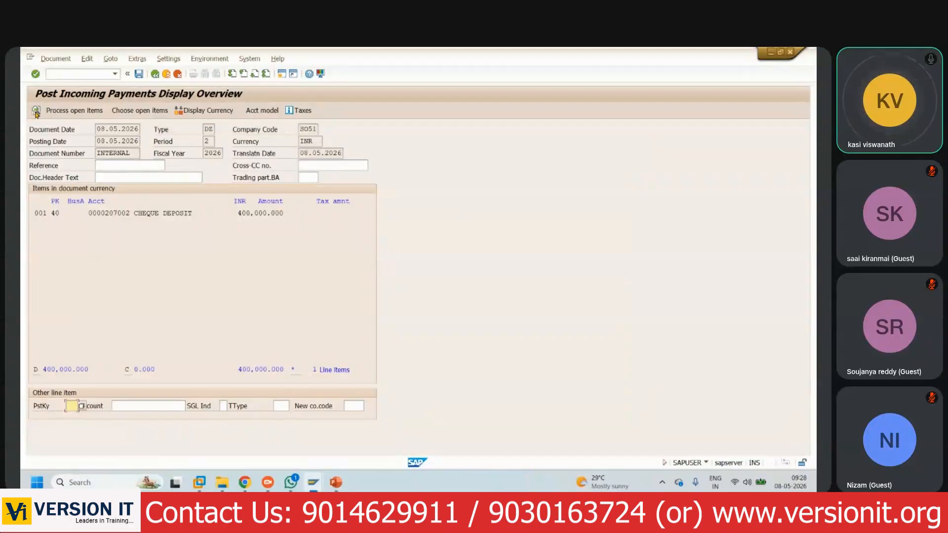
- Simulate the incoming payment document to generate the customer's line item, and post the document
click(59, 60)
click(62, 105)
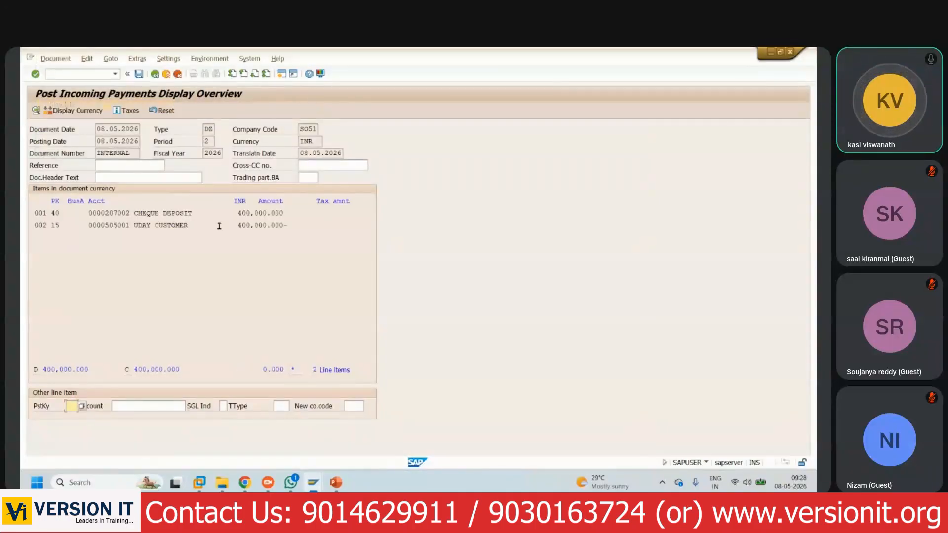
click(138, 74)
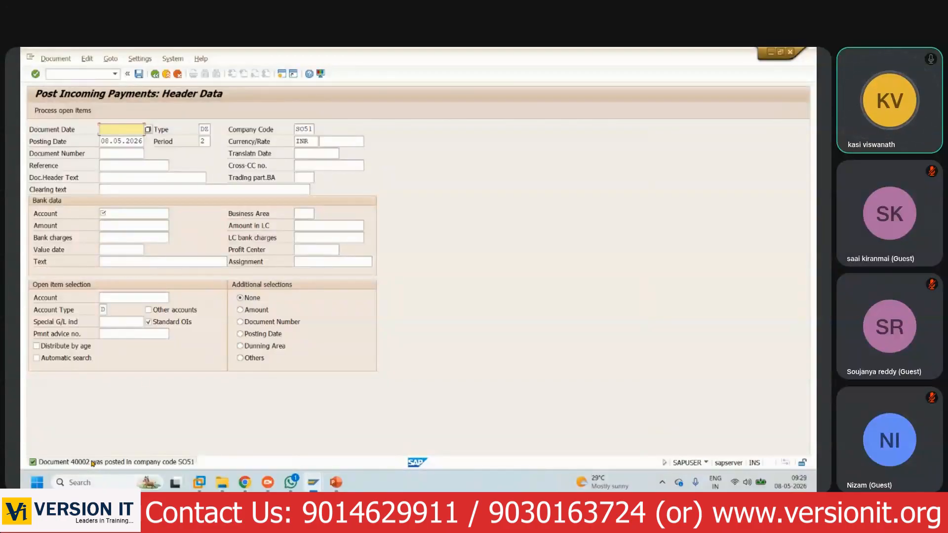
- Open transaction FBL5N and run the customer line item display for all items of the customer in company code SO51
click(90, 74)
text(/nfbl)
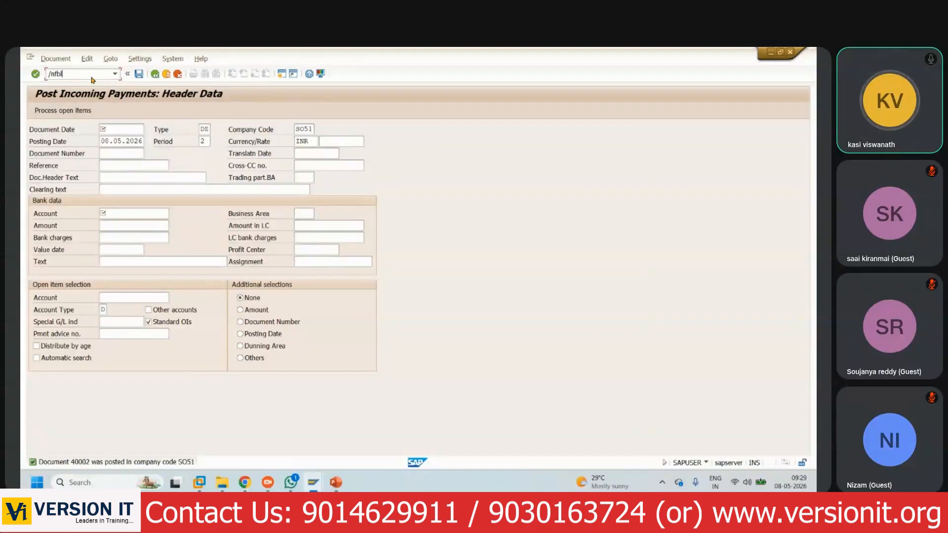
text(5n)
key(BackSpace)
key(BackSpace)
key(BackSpace)
key(BackSpace)
key(BackSpace)
text(FBL5N)
key(Return)
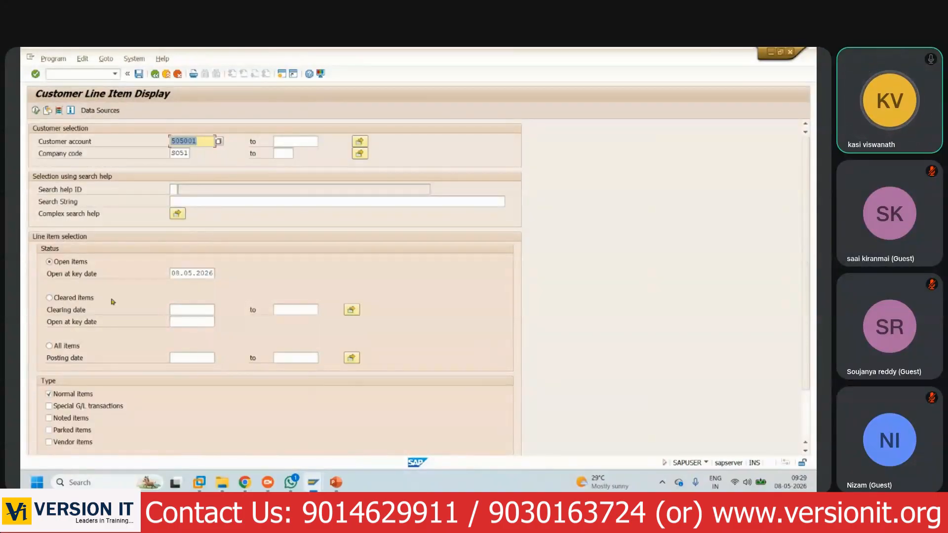
click(77, 348)
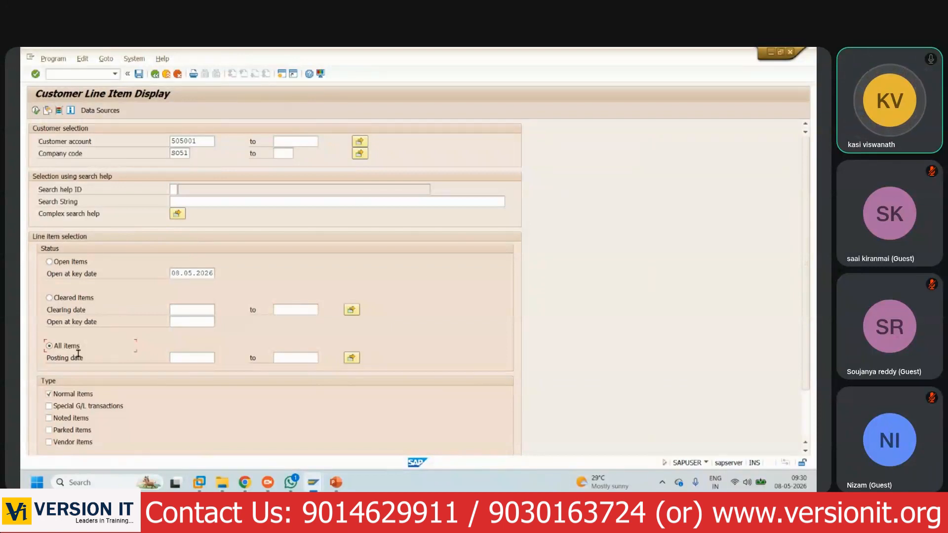
click(35, 110)
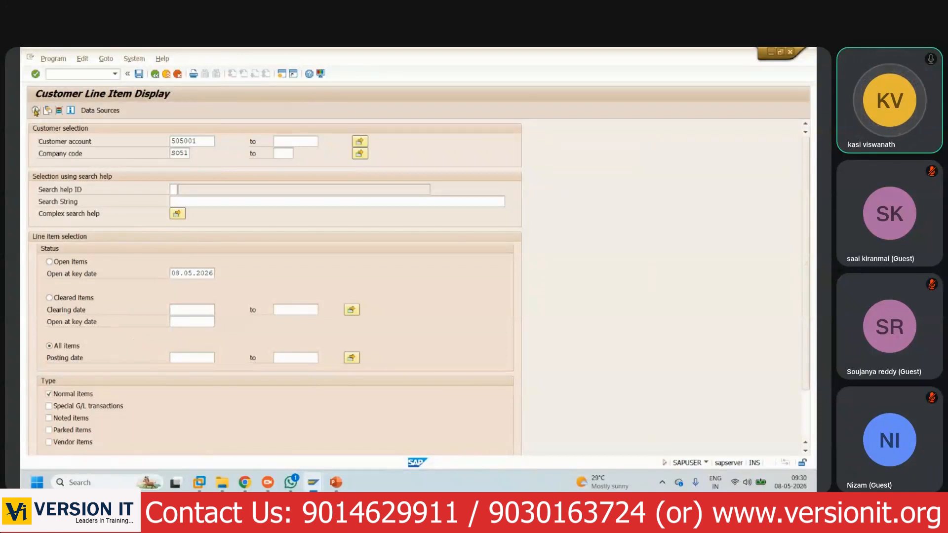